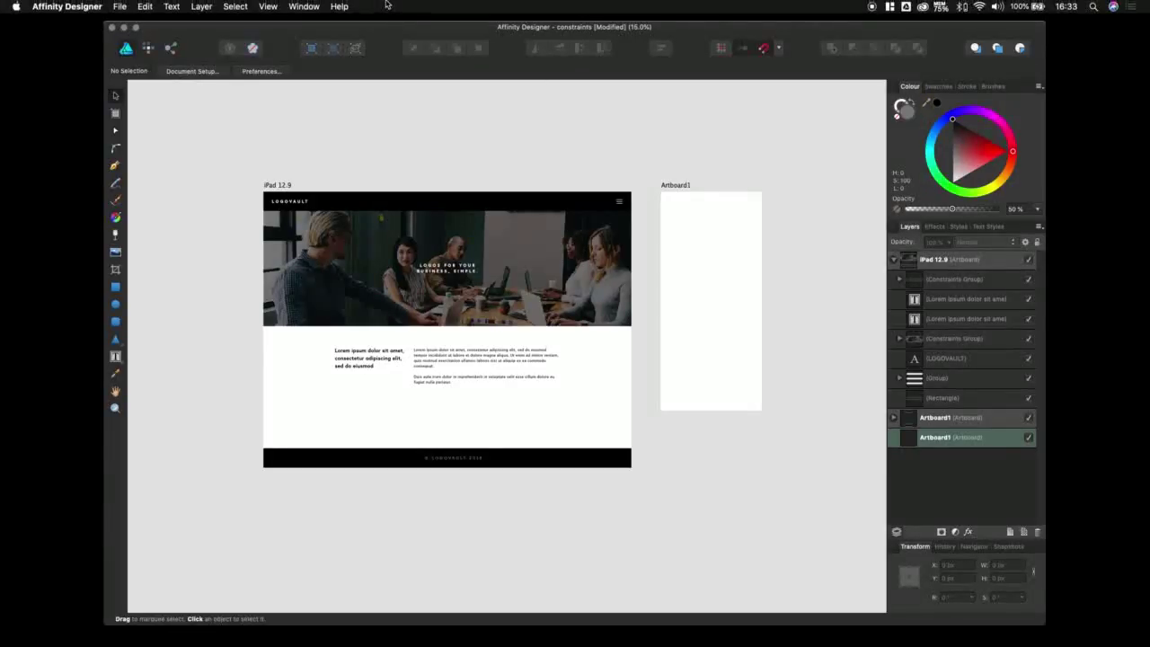
Step: Show the Constraints panel from the View > Studio menu
click(268, 7)
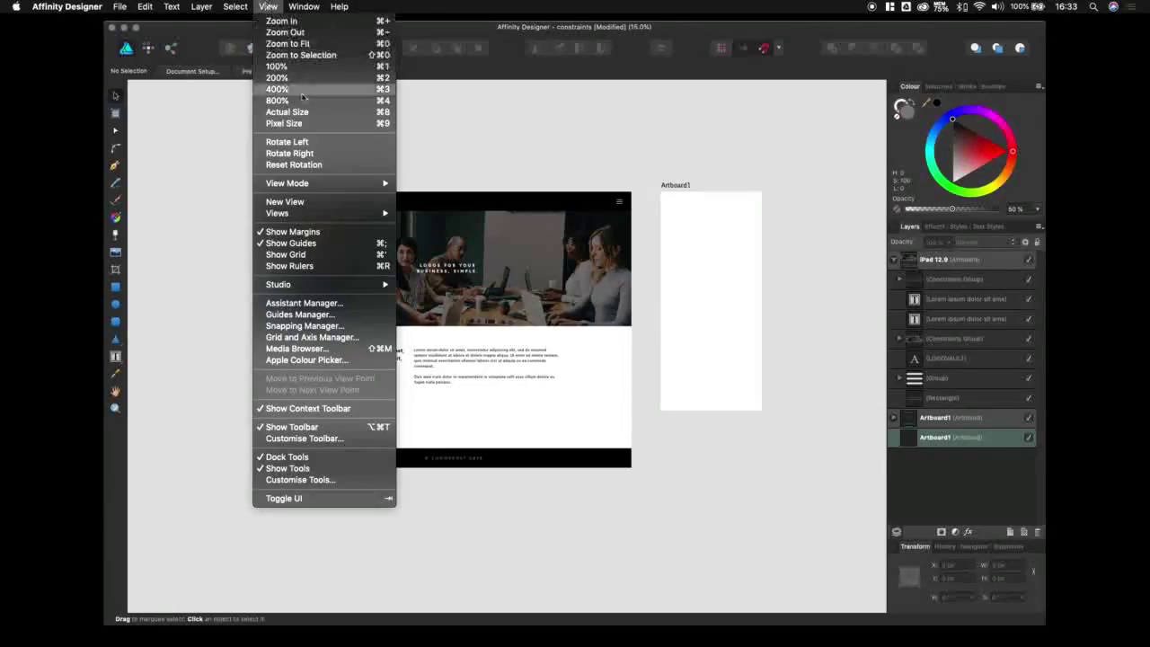
mouse_move(332, 290)
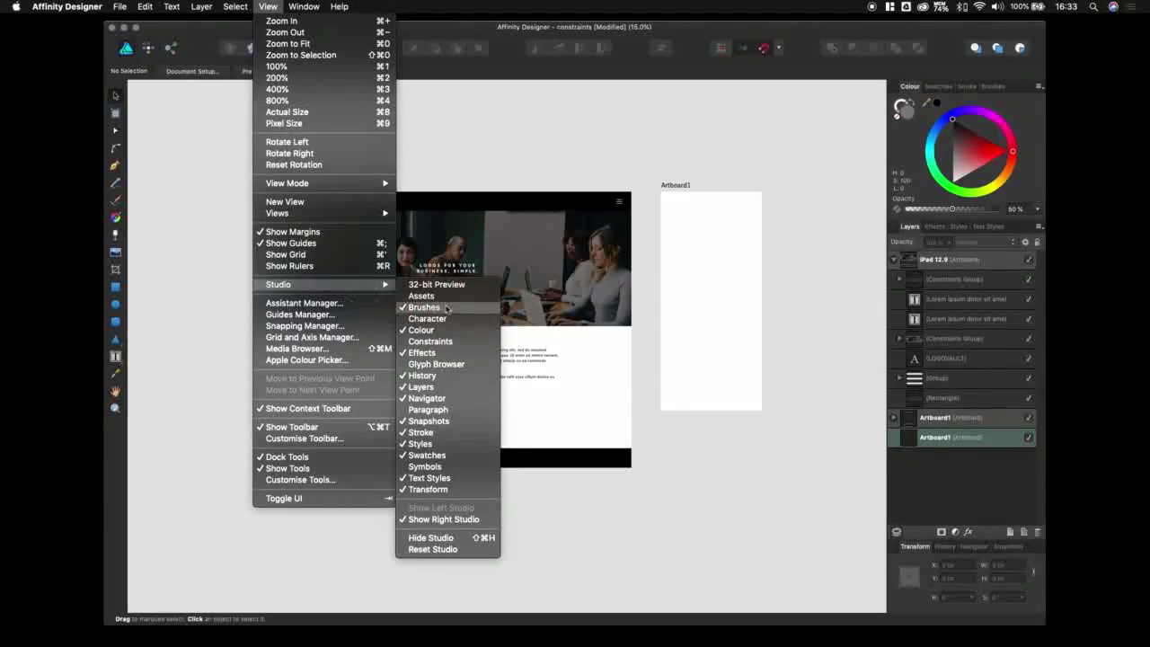
click(459, 345)
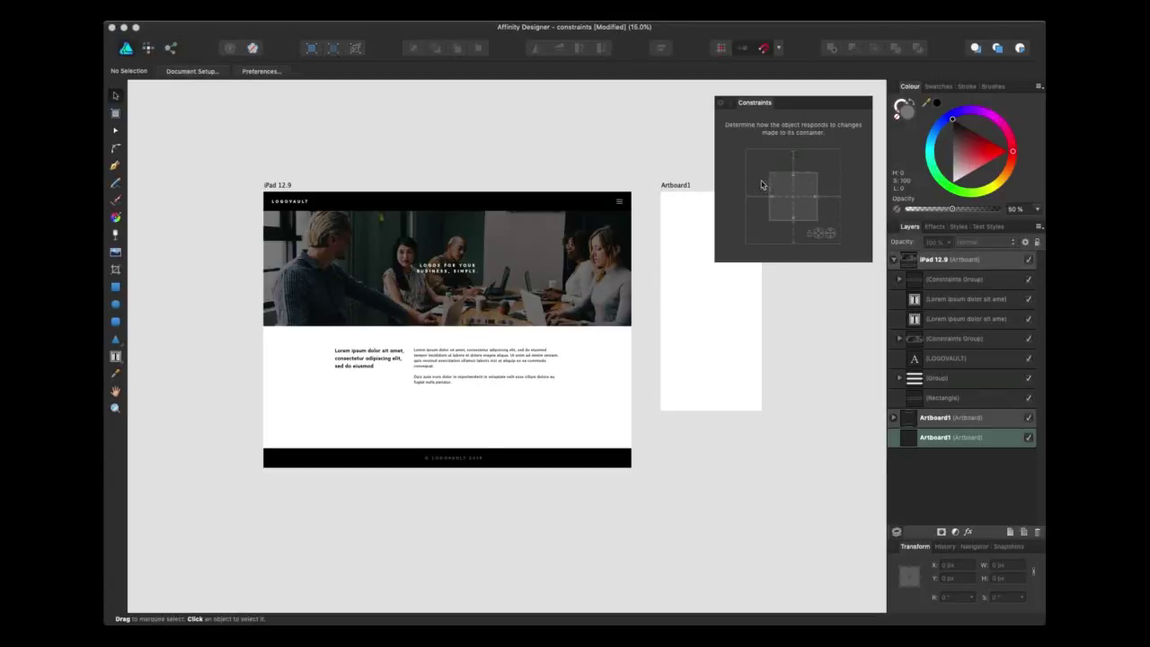
Step: Toggle the black header rectangle's horizontal constraint, then select the iPad 12.9 artboard
click(416, 194)
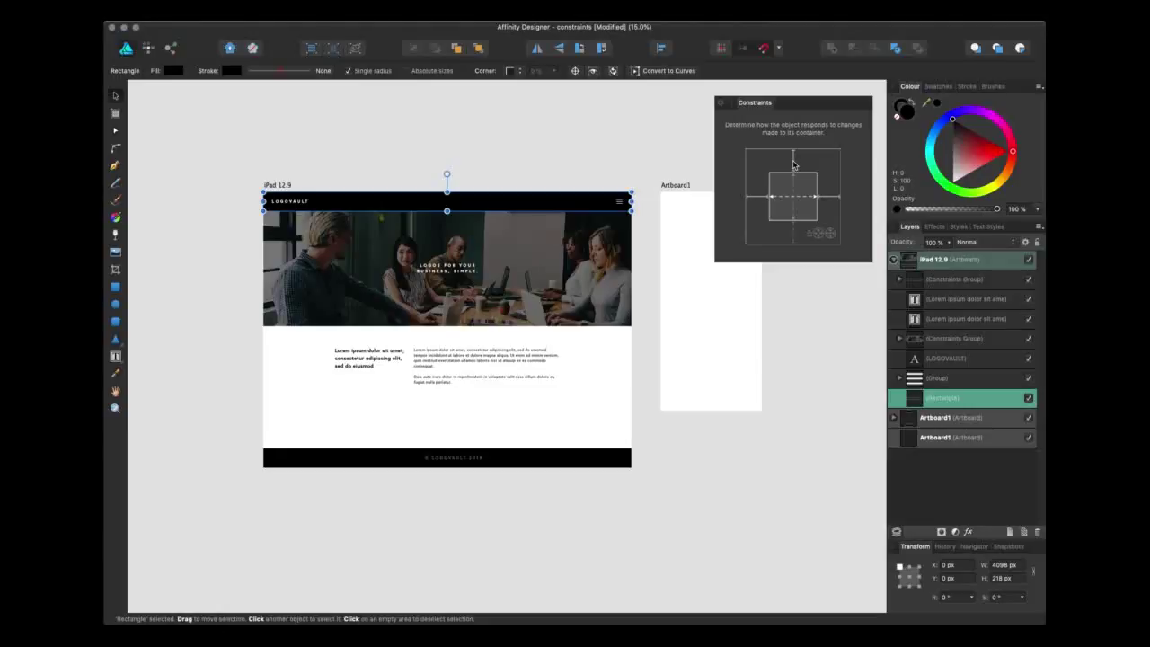
click(761, 202)
click(281, 185)
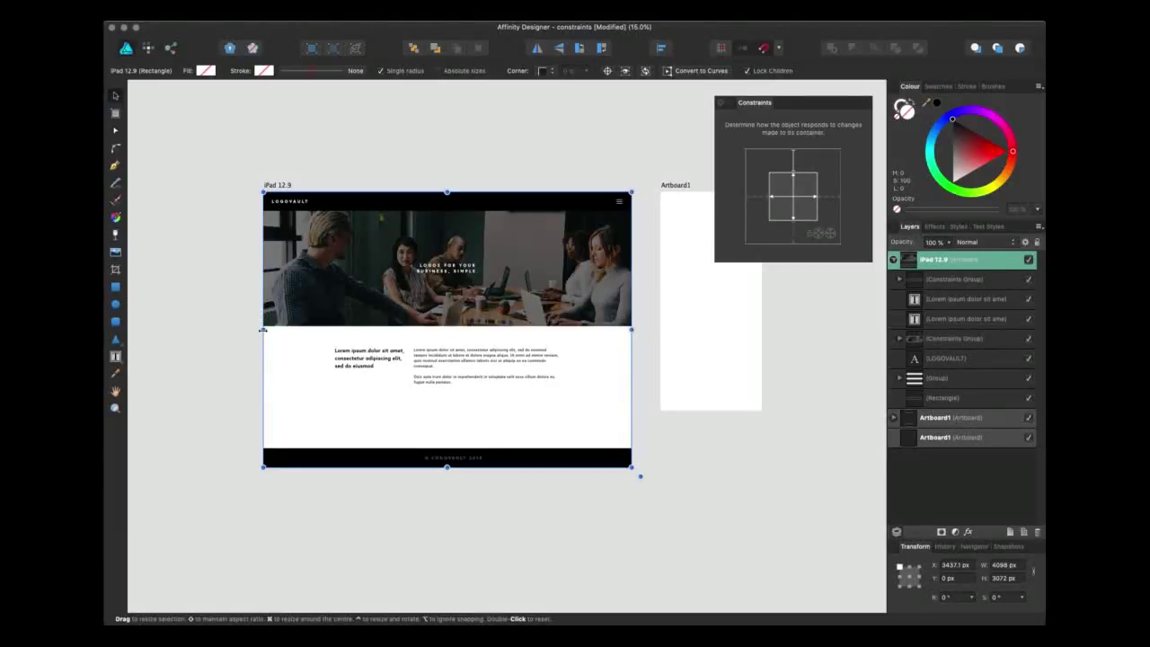
drag(263, 330, 231, 329)
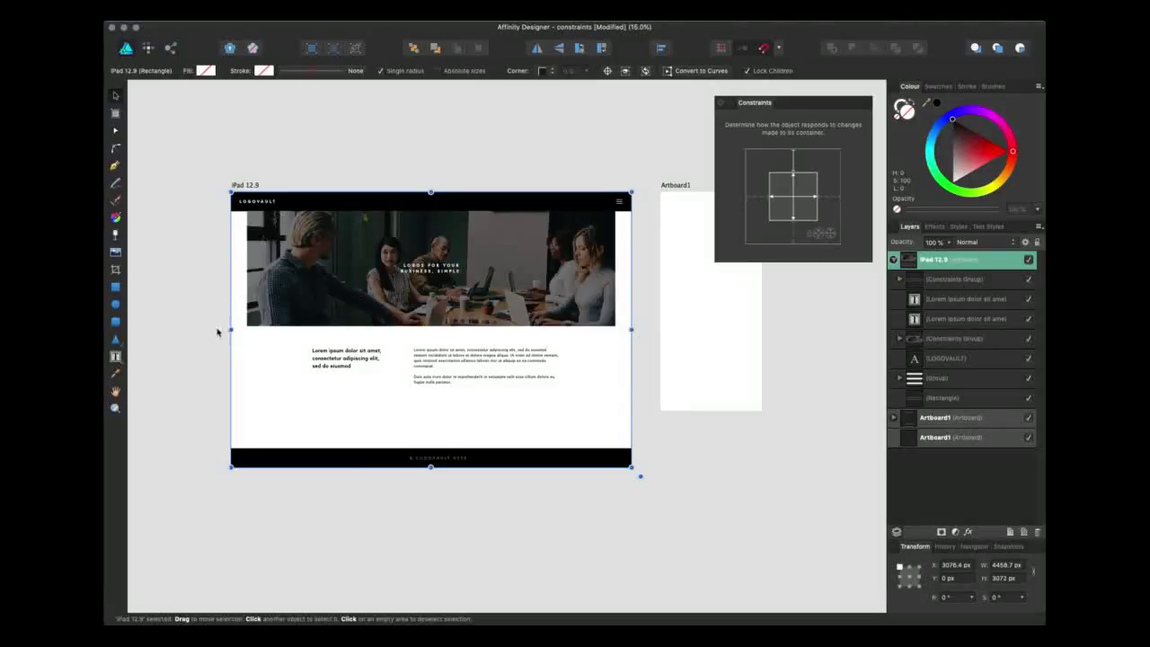
drag(229, 340, 263, 340)
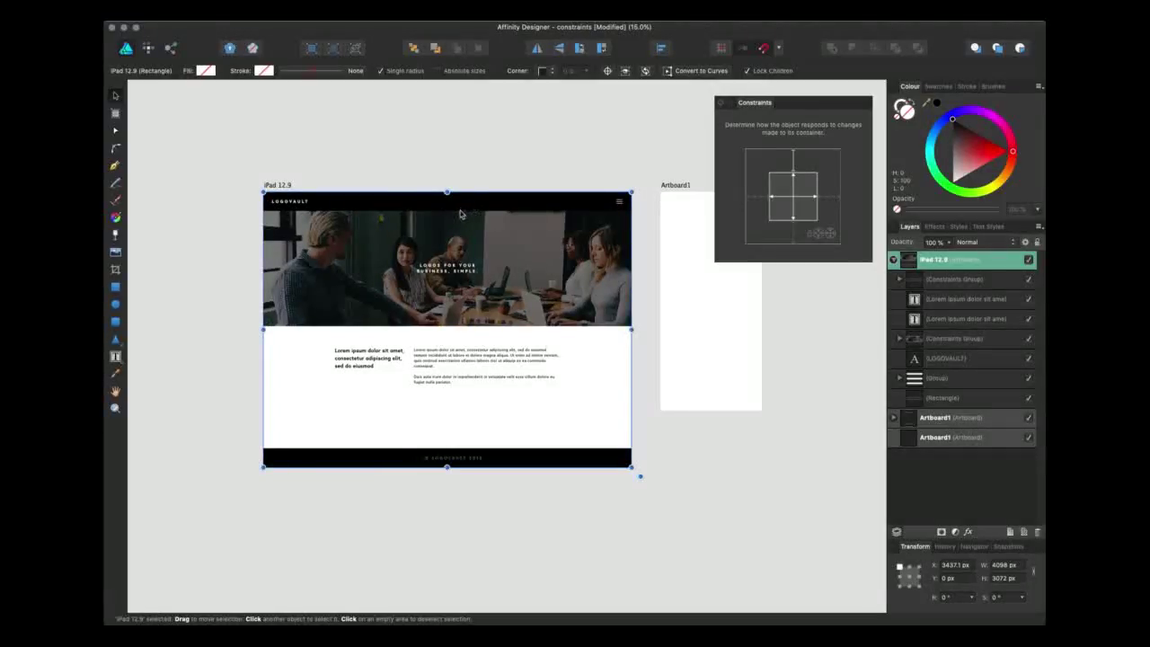
click(302, 205)
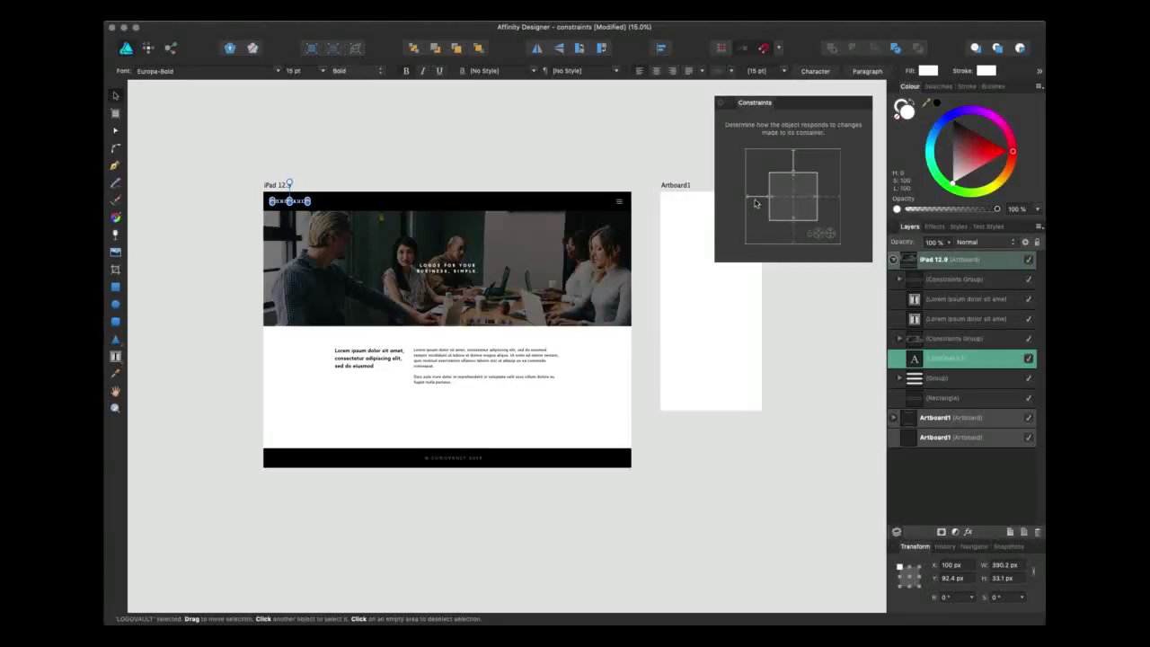
click(620, 203)
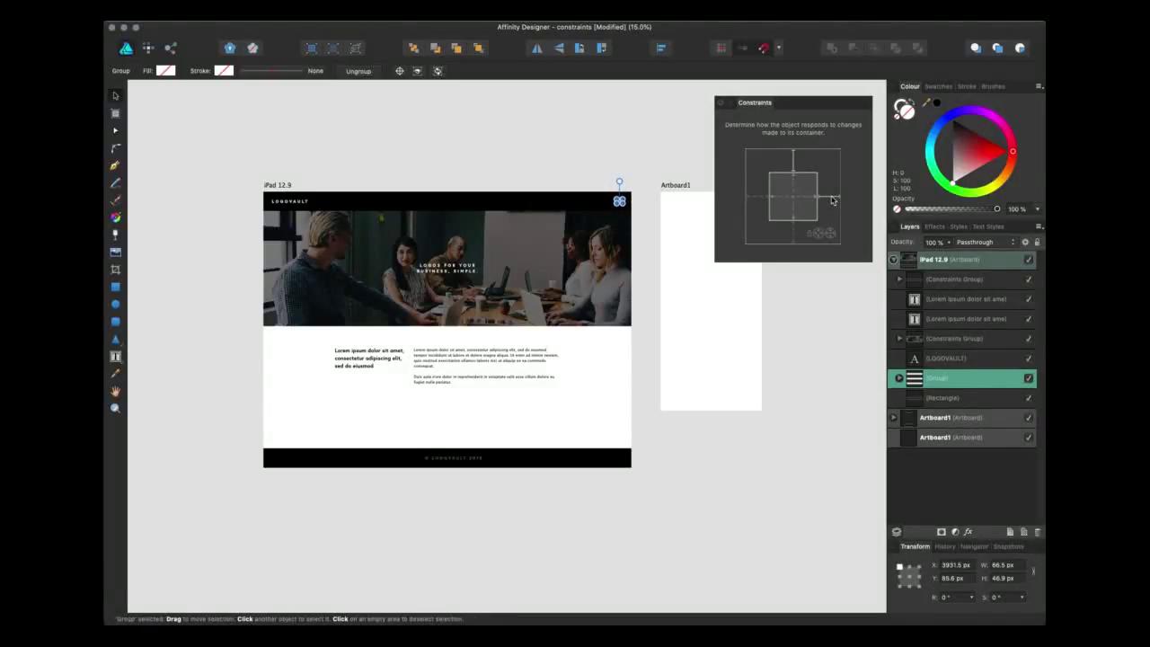
click(344, 176)
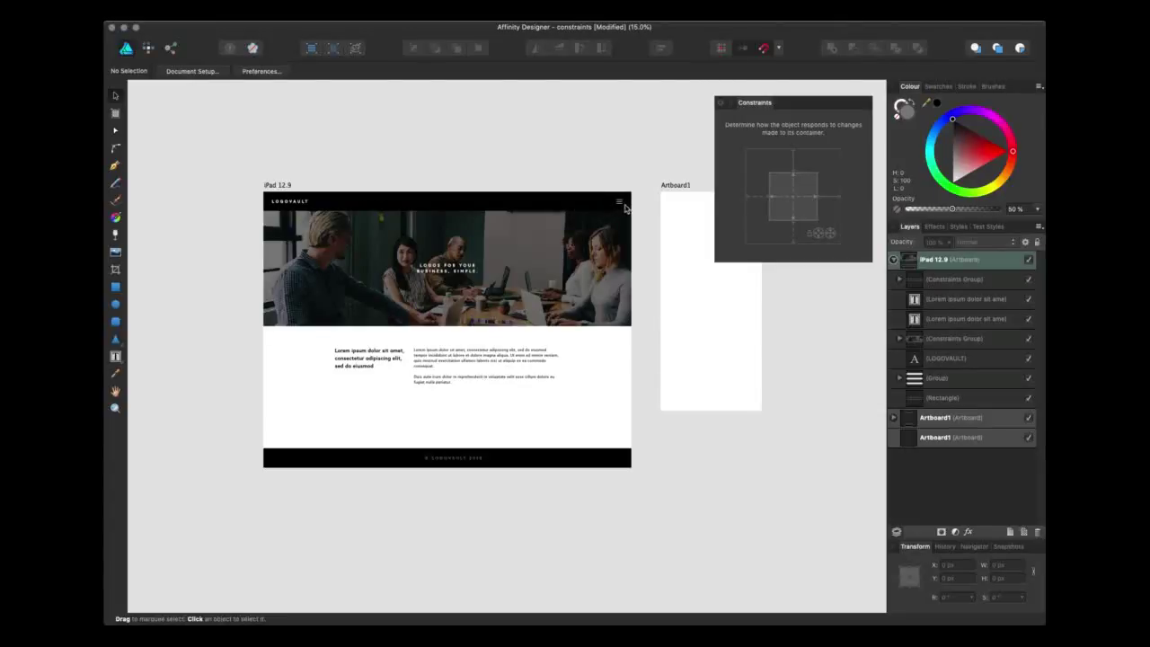
Step: Marquee-select the four header objects on the iPad 12.9 artboard
click(281, 185)
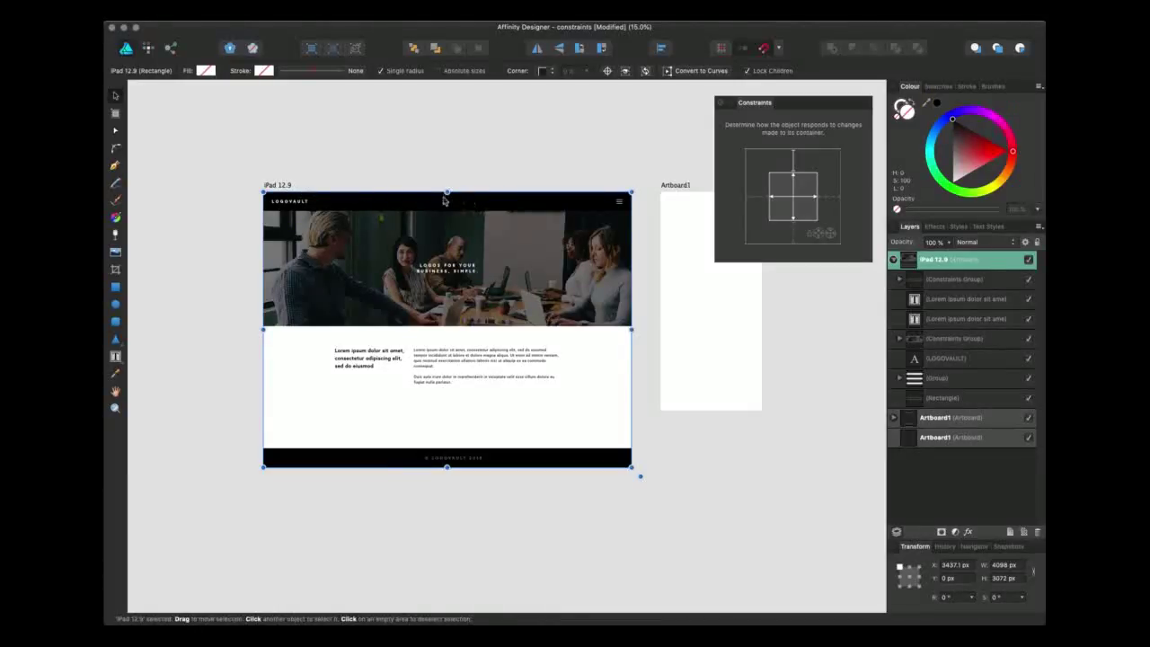
click(232, 199)
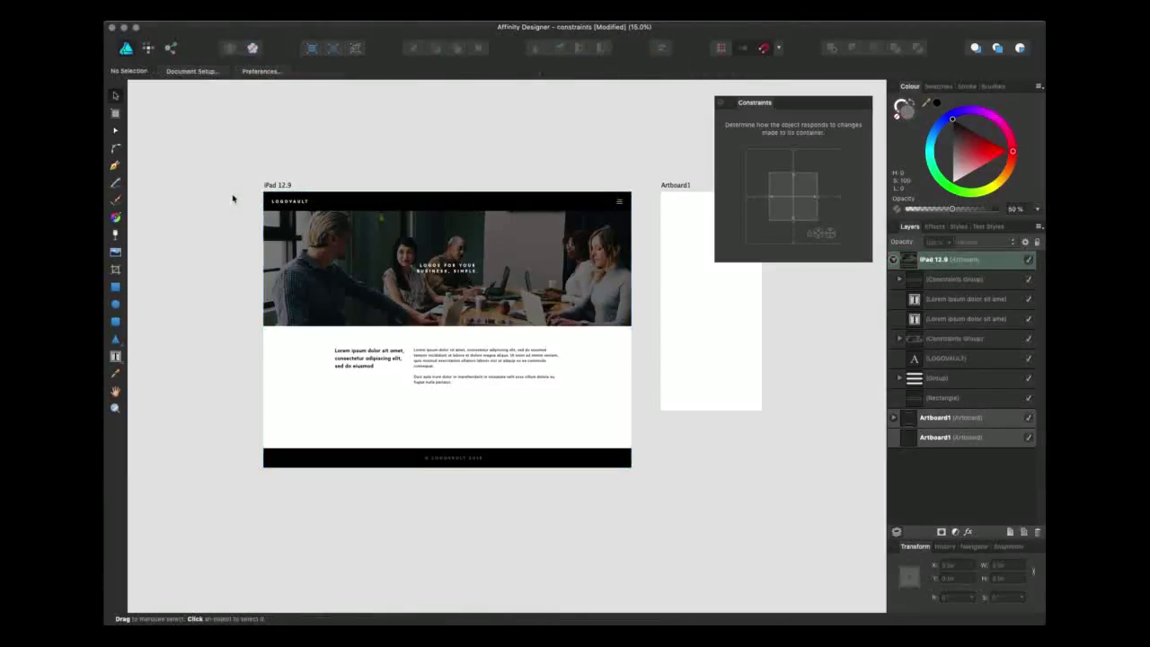
drag(231, 189, 635, 312)
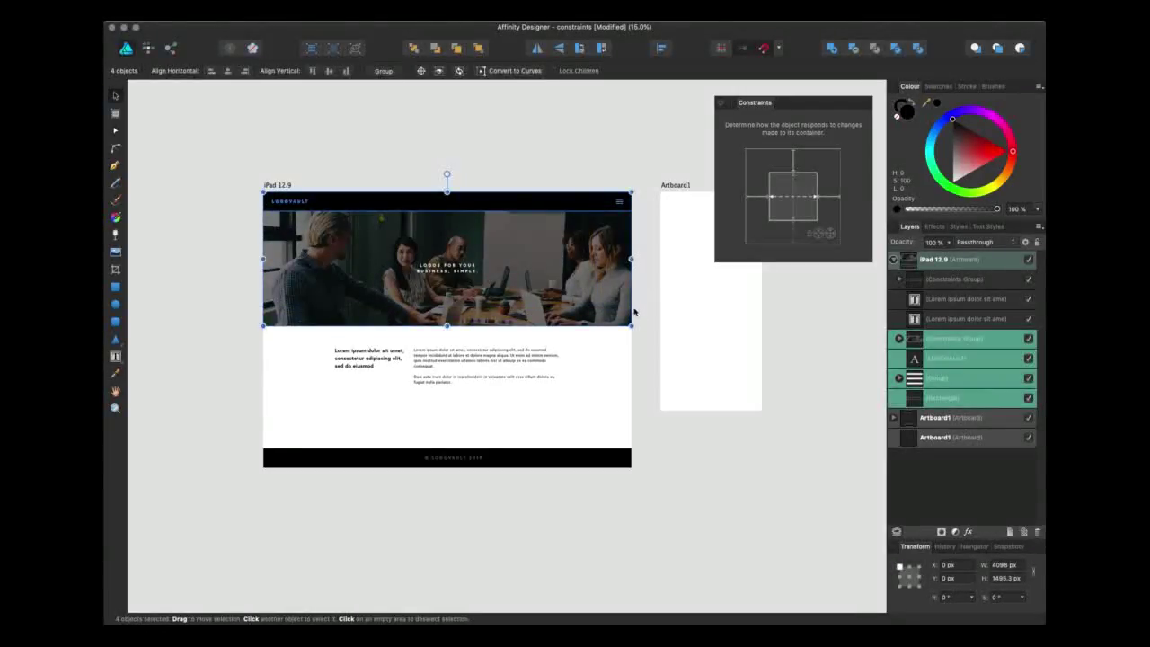
Step: Paste the LOGOVAULT header, photo and menu icon into the iPhone-sized Artboard1
scroll(634, 308, up, 2)
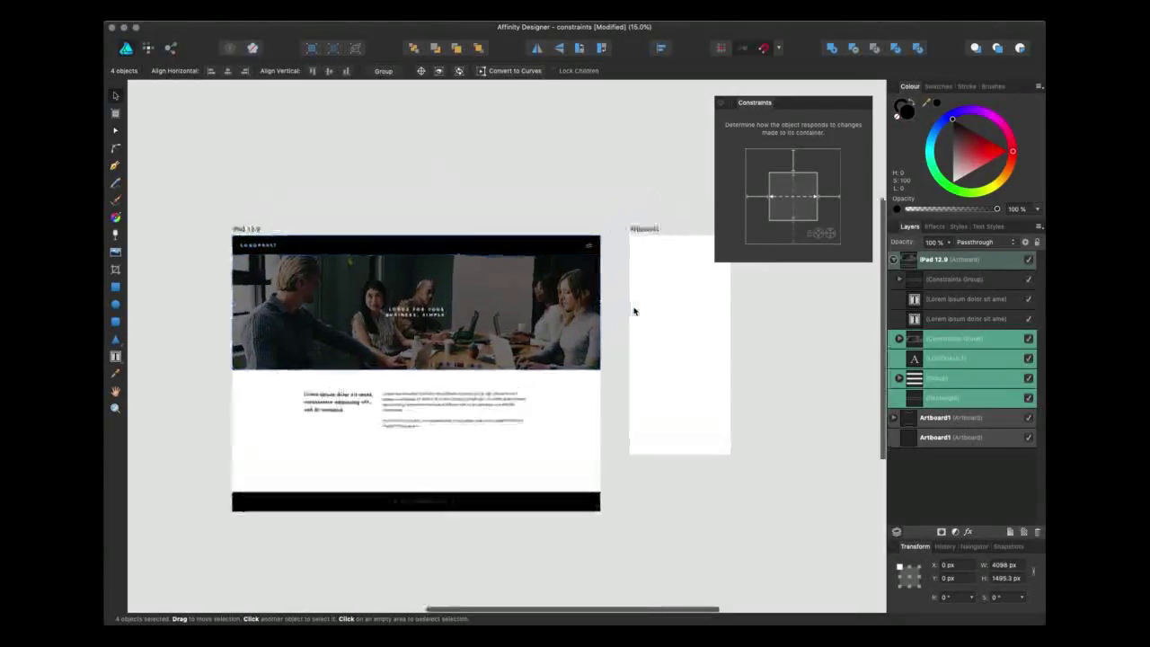
scroll(635, 309, right, 5)
click(565, 231)
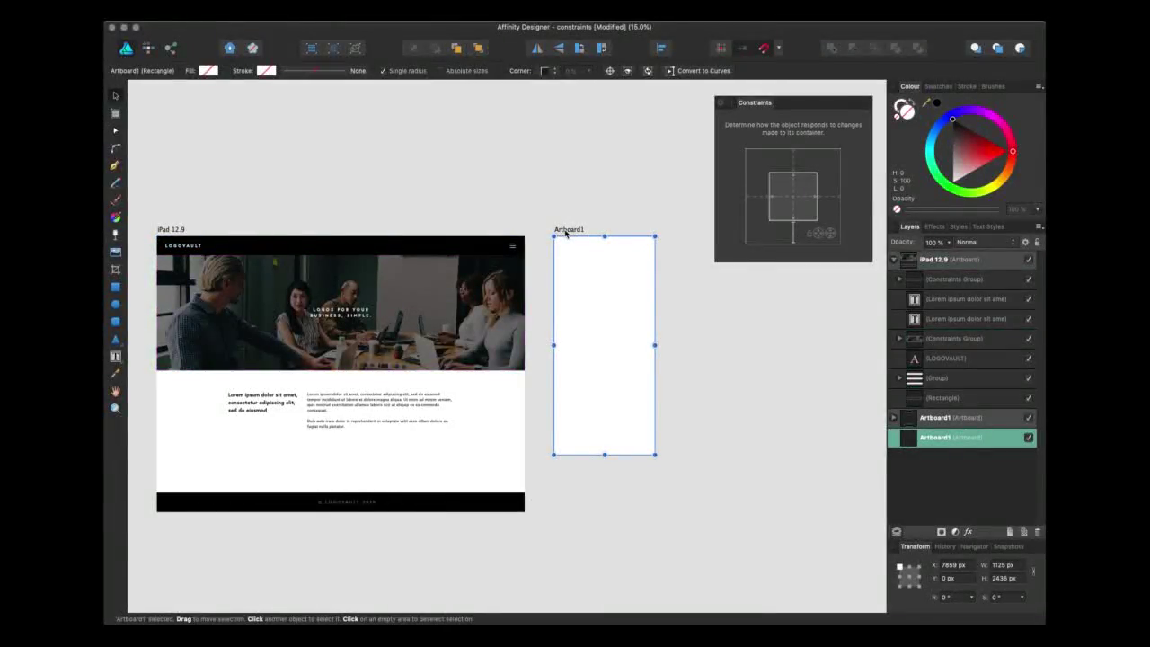
key(super+v)
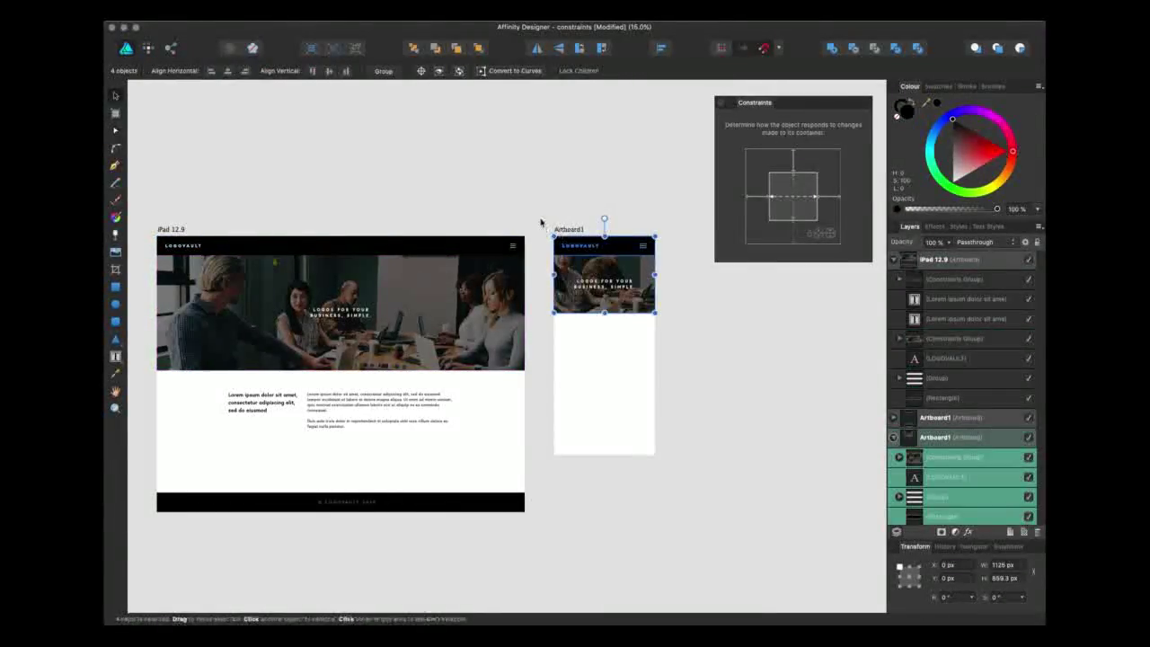
key(super+d)
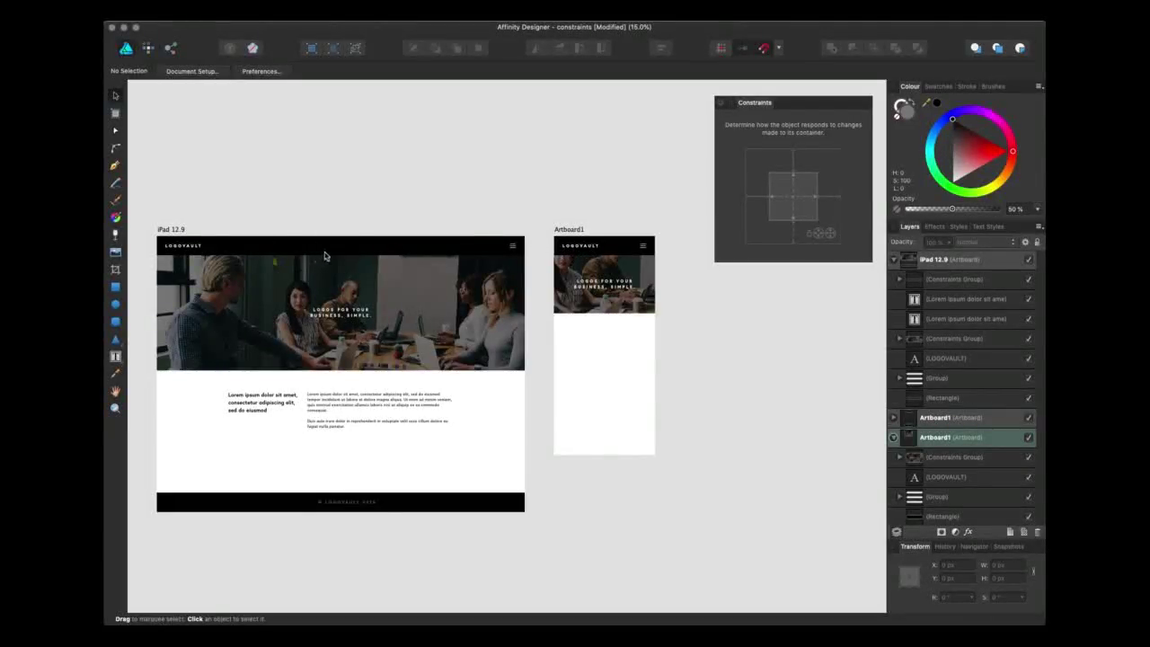
click(568, 231)
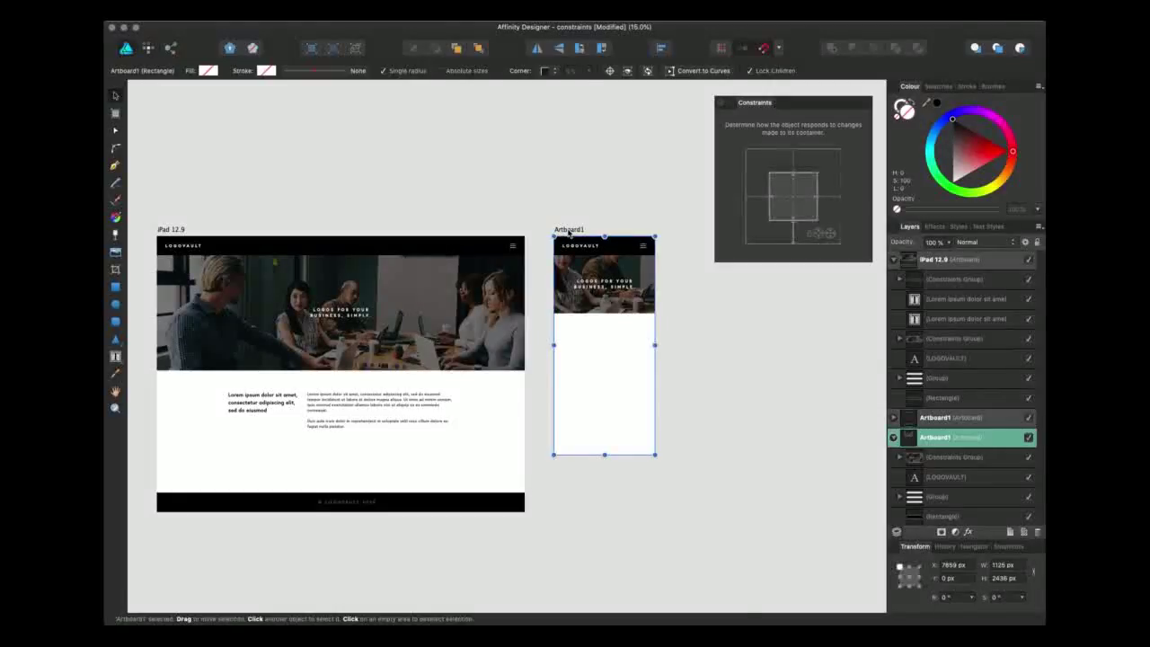
scroll(569, 231, right, 3)
click(561, 226)
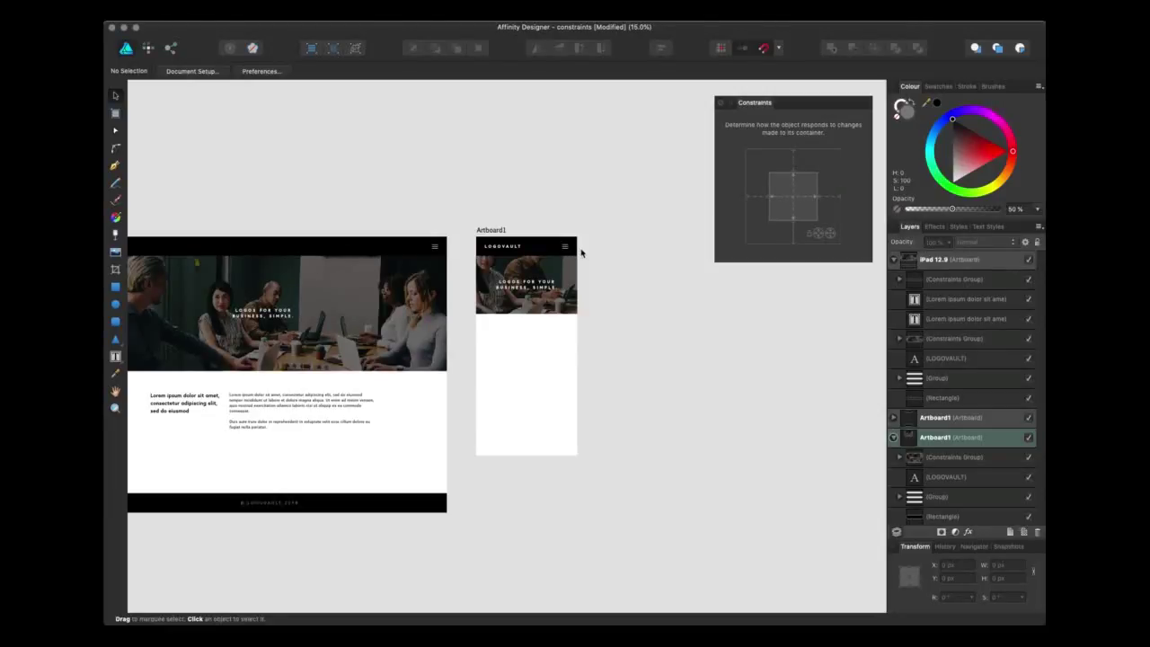
Step: Scale the Artboard1 header photo to 2192.3 × 1243.6 px and snap it to the top edge
click(552, 268)
double_click(556, 269)
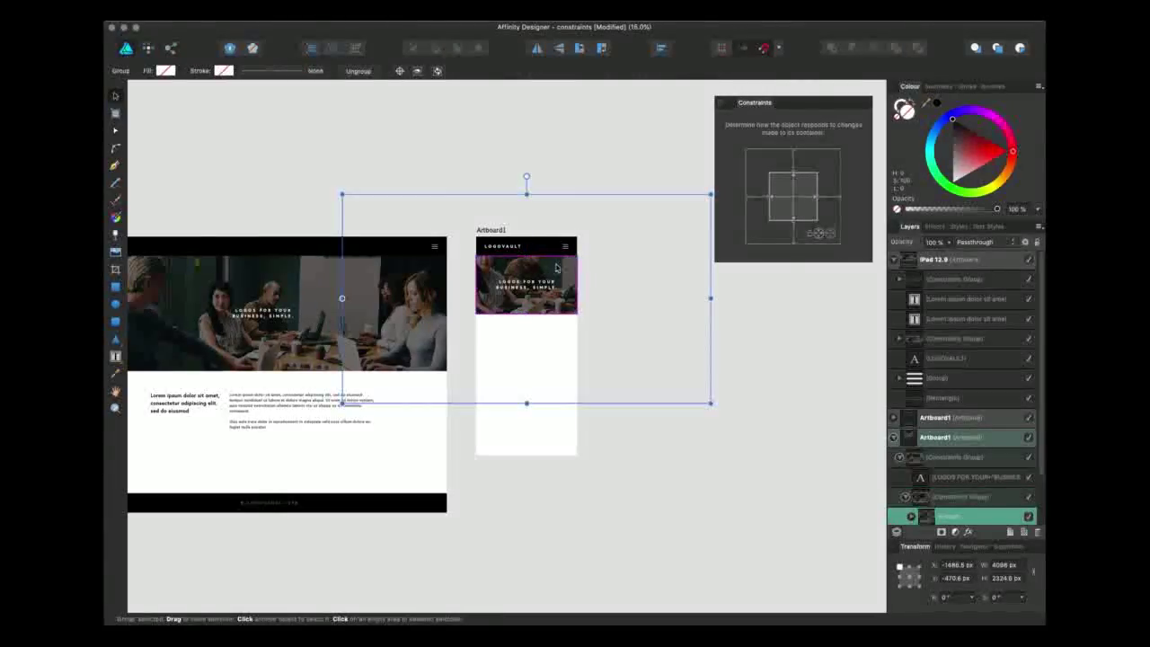
drag(709, 405, 621, 357)
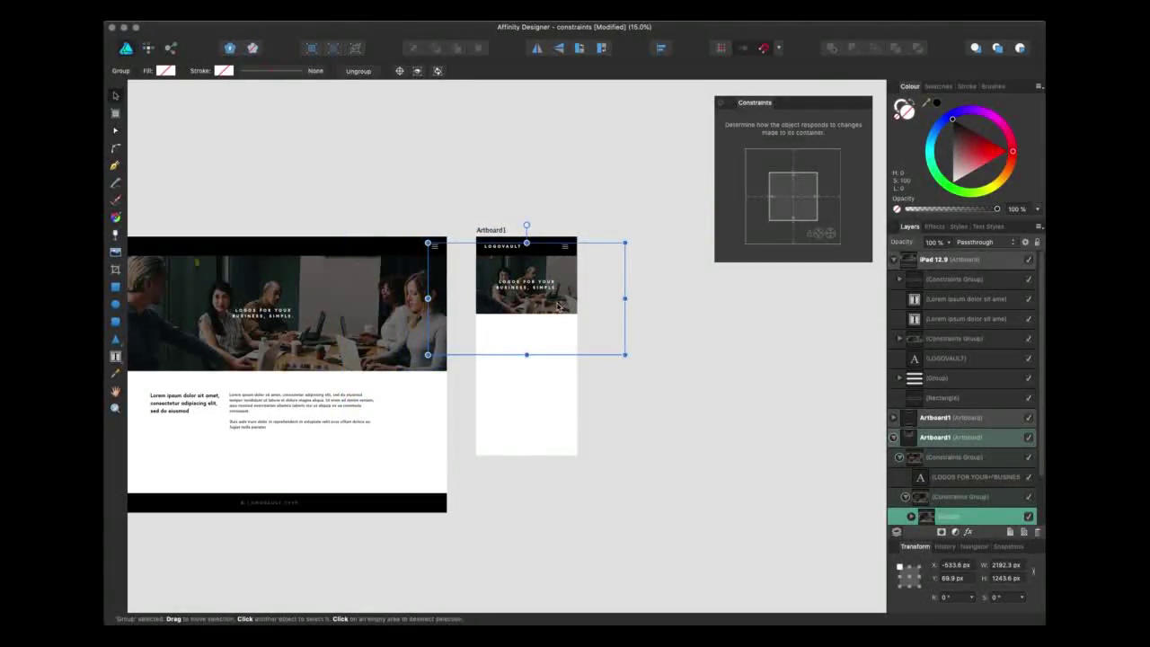
drag(563, 305, 539, 303)
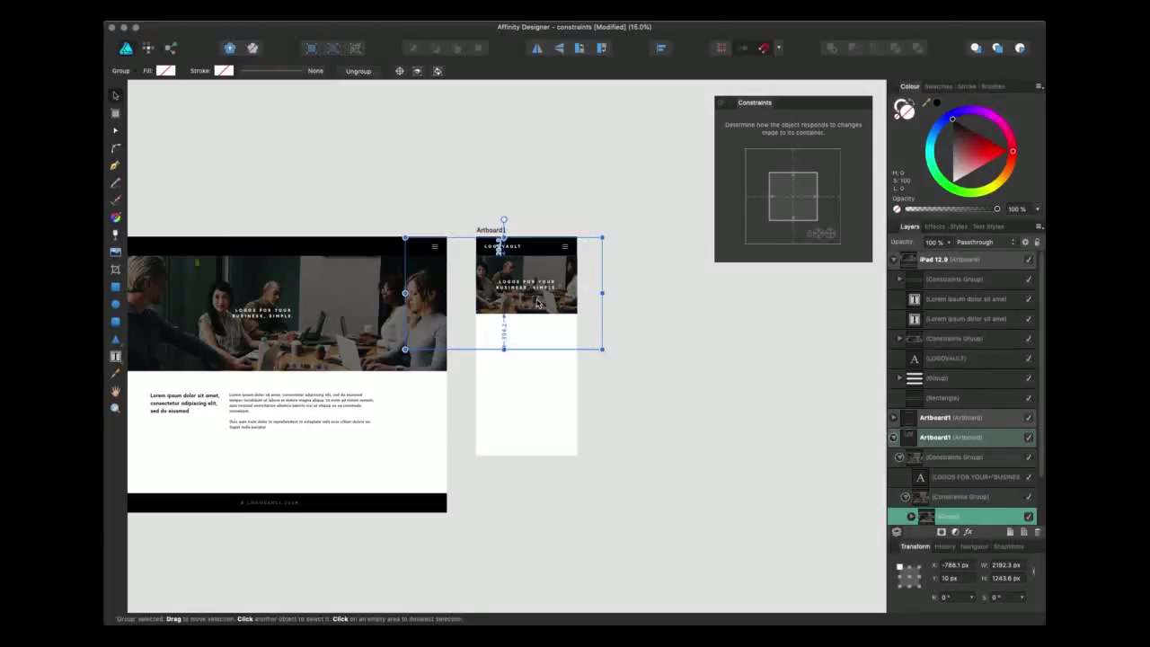
click(659, 365)
scroll(659, 365, left, 2)
scroll(660, 365, left, 2)
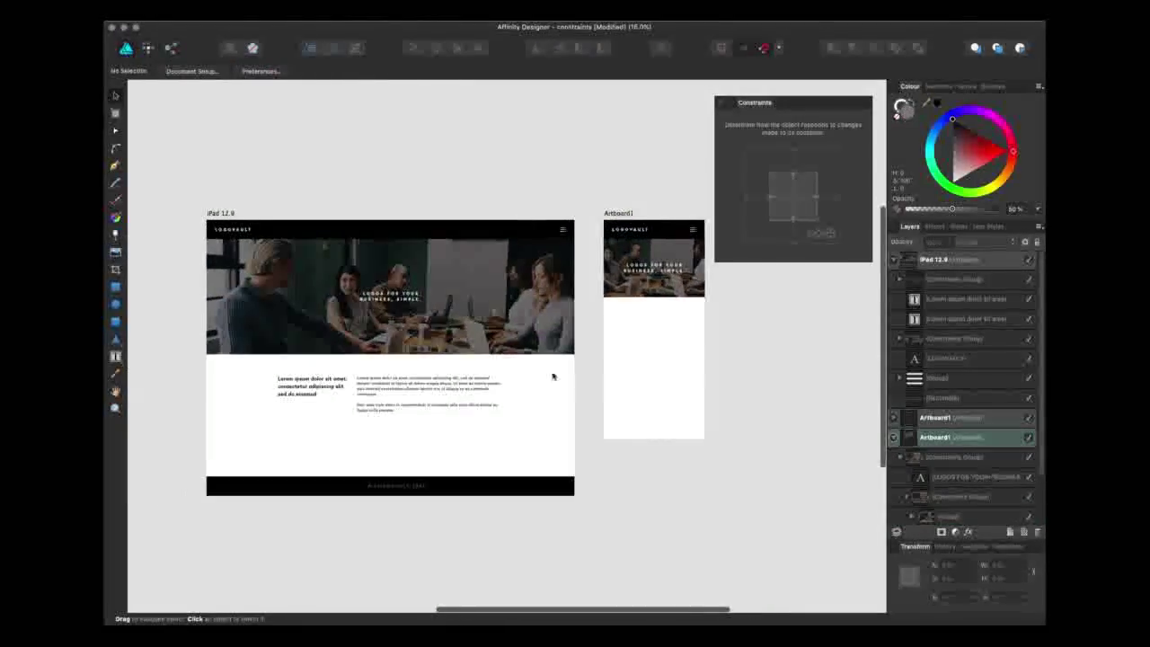
click(301, 391)
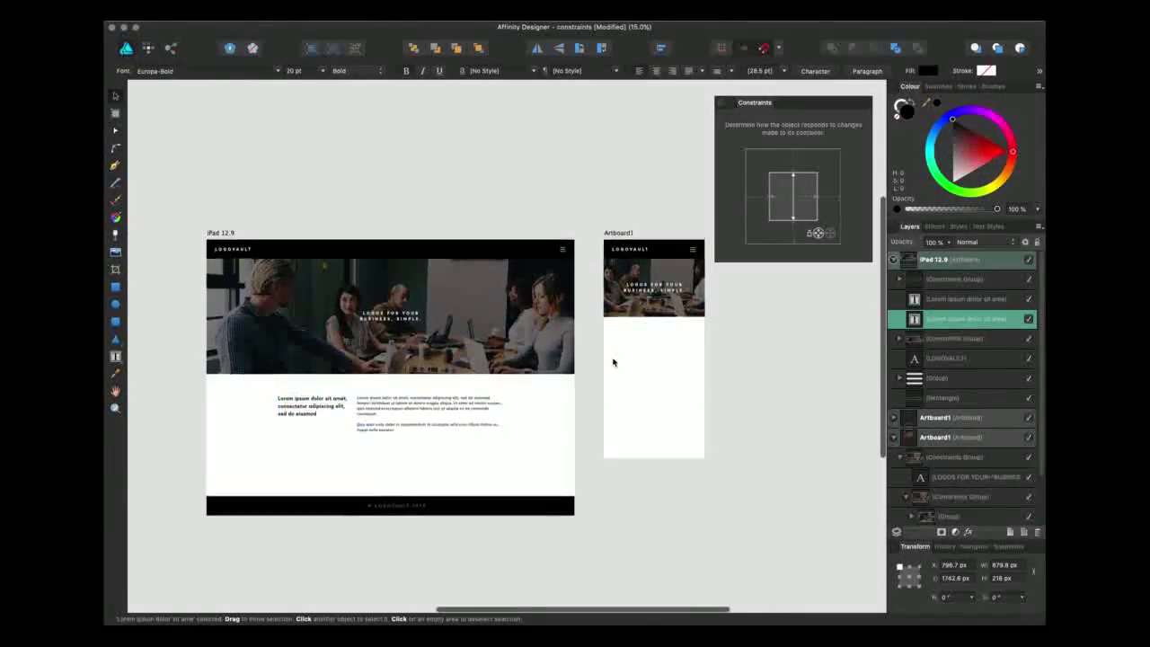
Step: Paste the bold Lorem ipsum heading into Artboard1 just beneath the header photo
scroll(612, 362, up, 2)
click(612, 360)
click(629, 236)
key(ctrl+v)
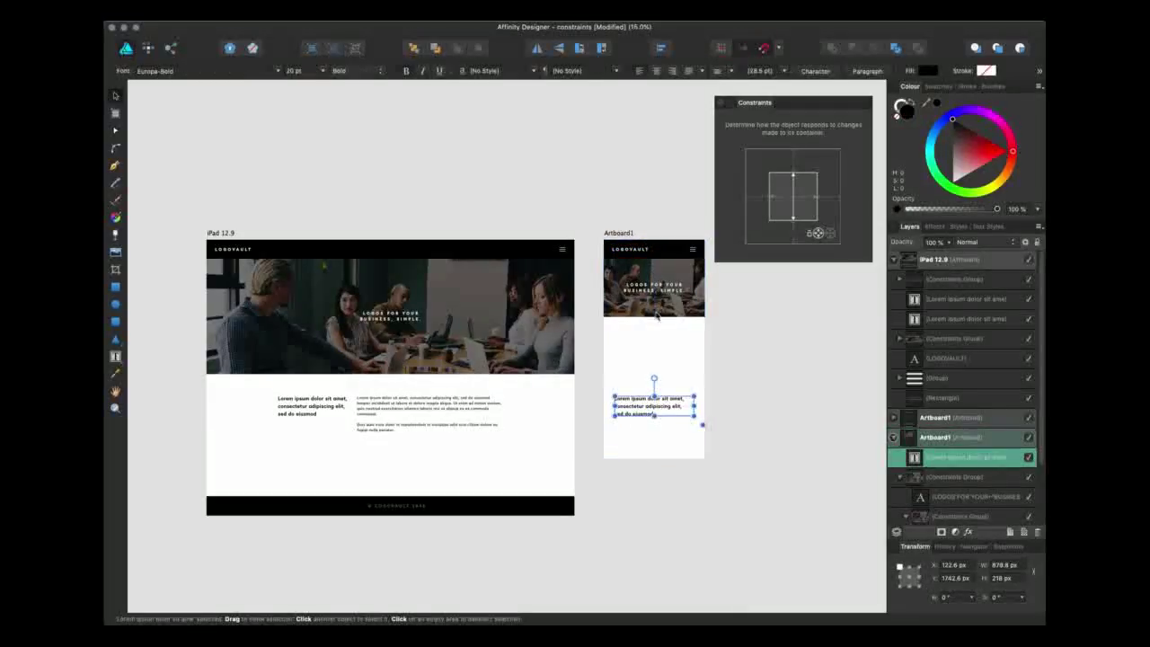
drag(651, 406, 652, 340)
key(Escape)
Step: Paste the iPad page's body text paragraphs into Artboard1 below the heading
click(468, 406)
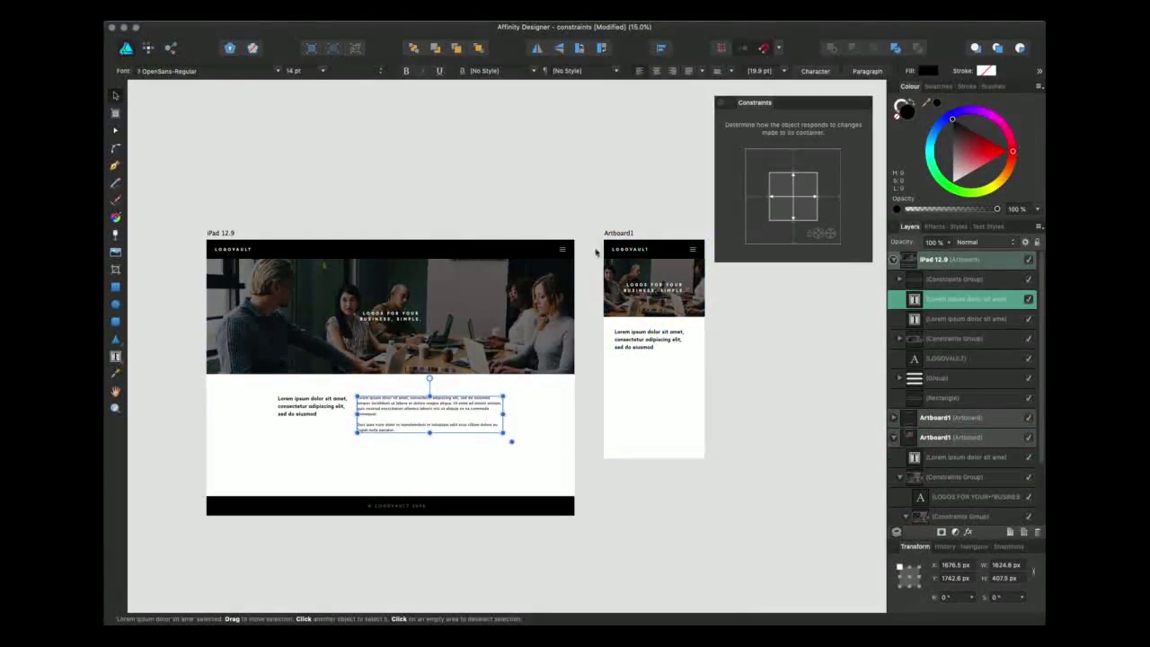
click(619, 234)
key(ctrl+v)
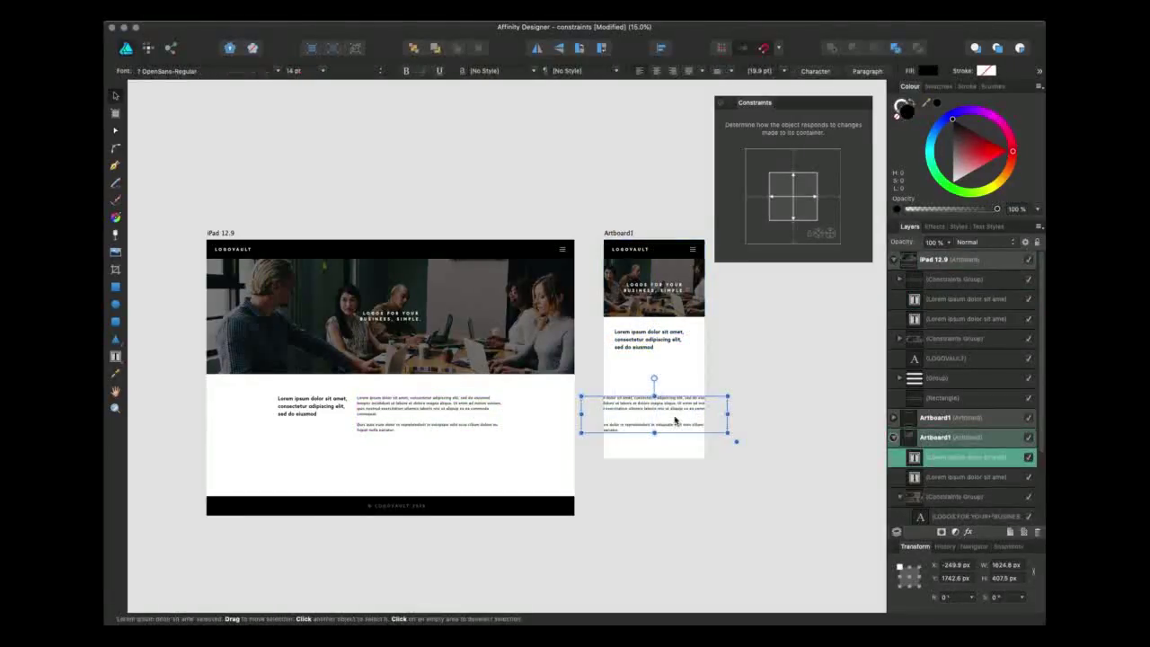
mouse_move(671, 413)
mouse_down()
mouse_move(704, 377)
mouse_move(750, 377)
mouse_move(693, 376)
mouse_move(656, 406)
mouse_up()
click(662, 437)
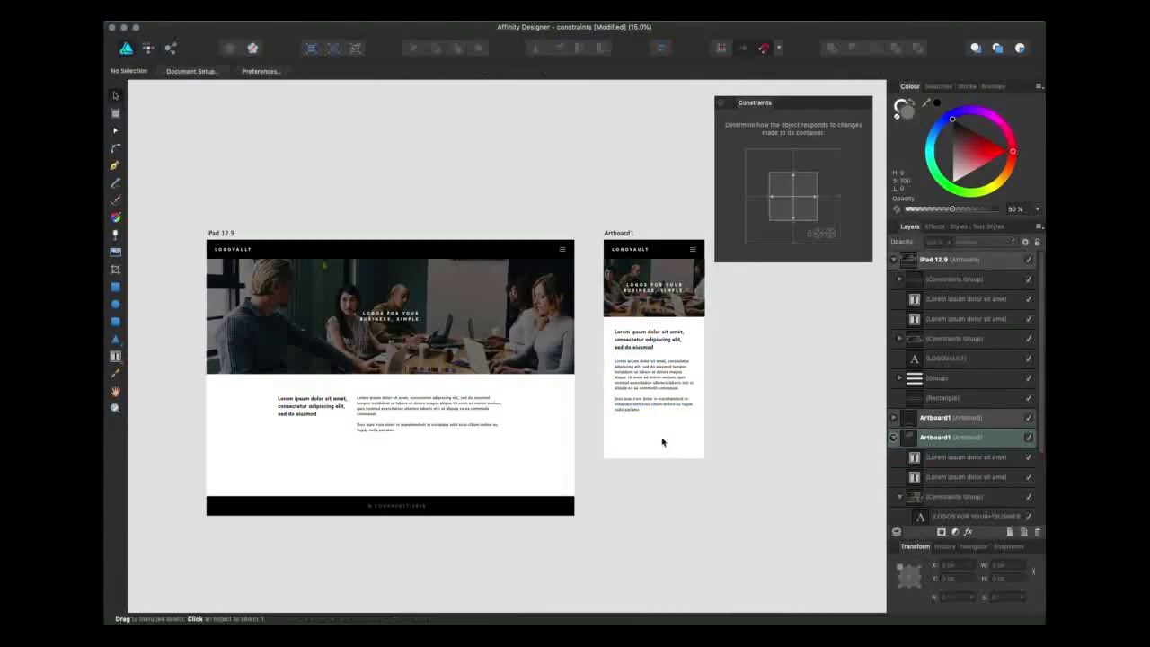
scroll(630, 435, down, 2)
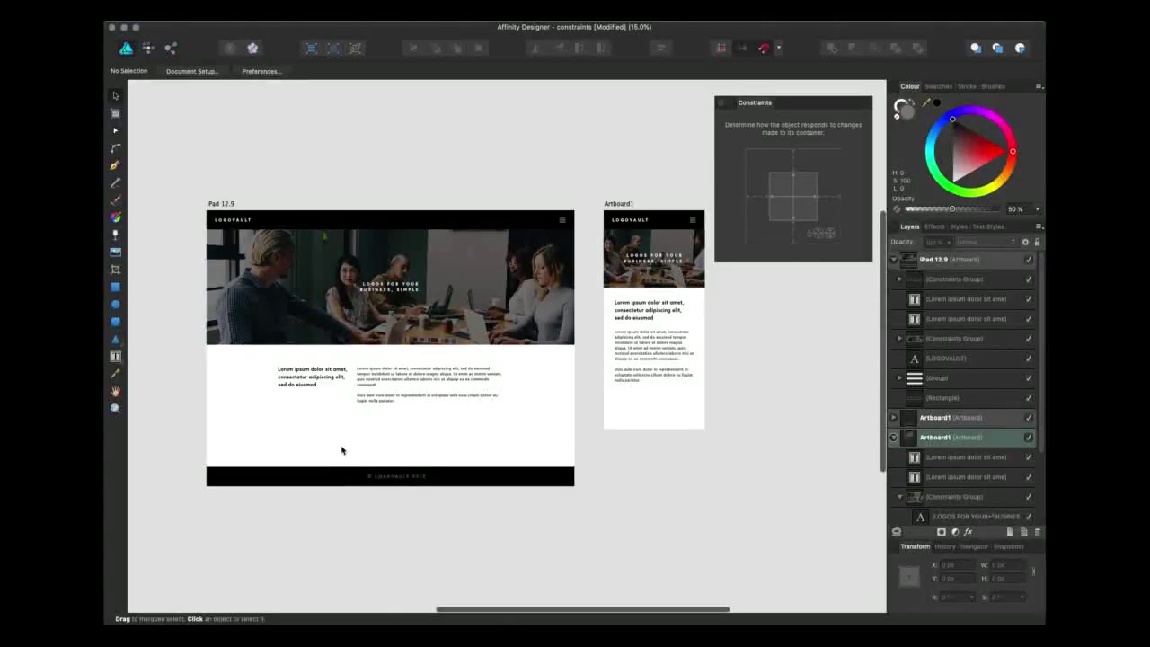
Step: Copy the black © LOGOVAULT footer bar onto Artboard1's bottom, spanning its 1125 px width
drag(342, 439, 476, 564)
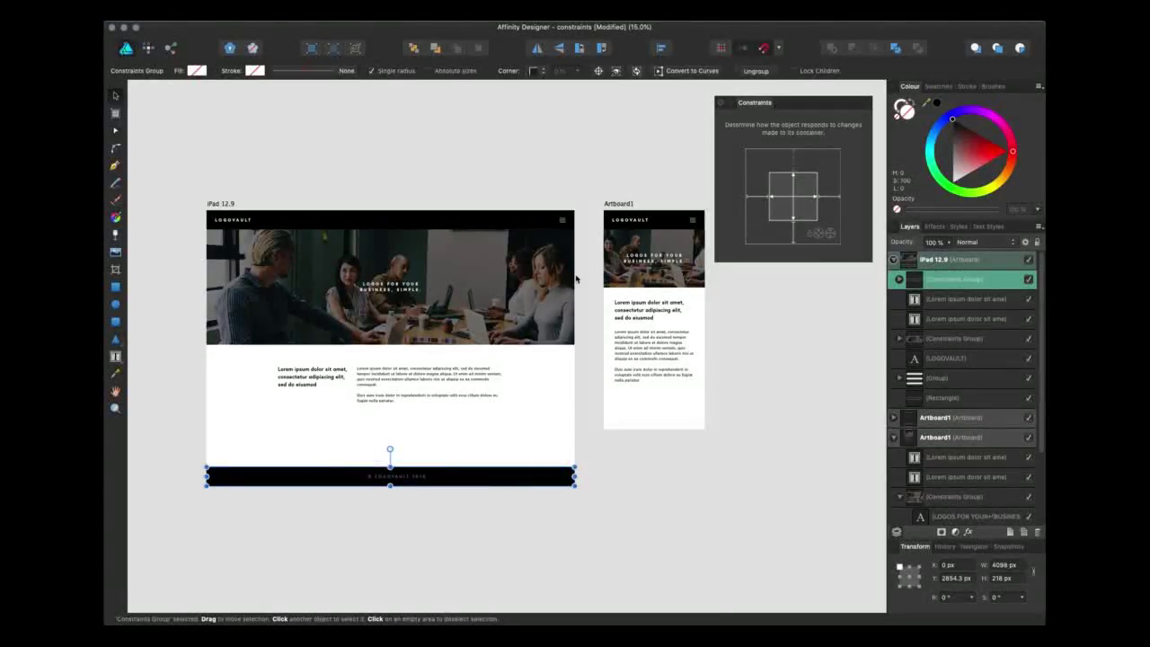
click(622, 206)
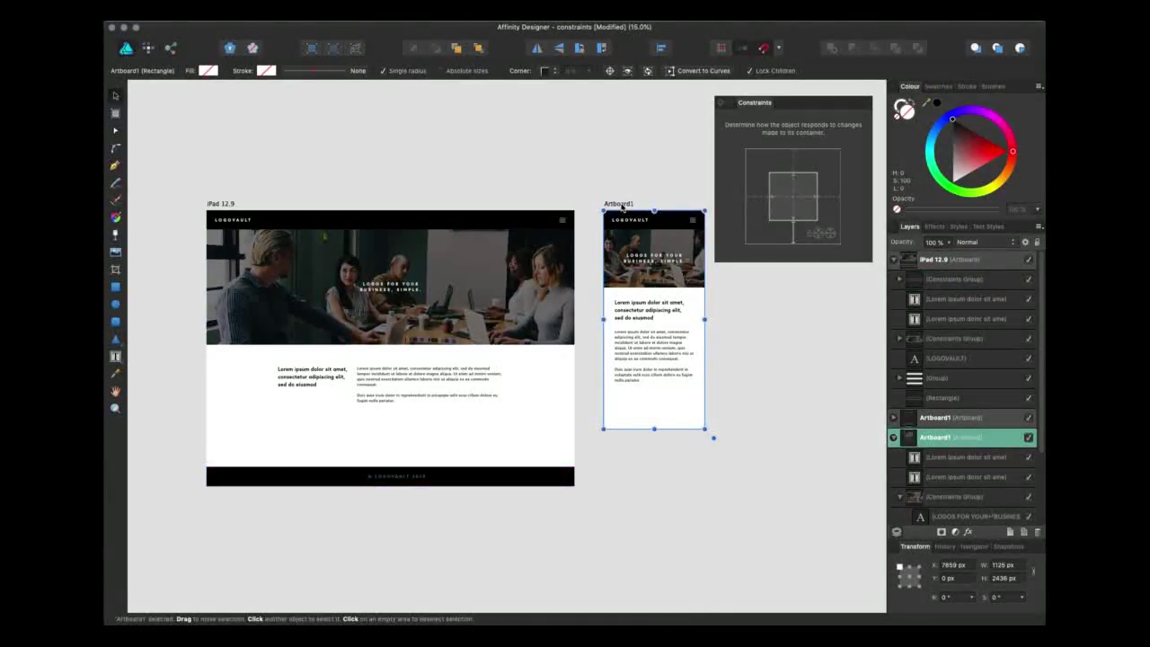
key(ctrl+v)
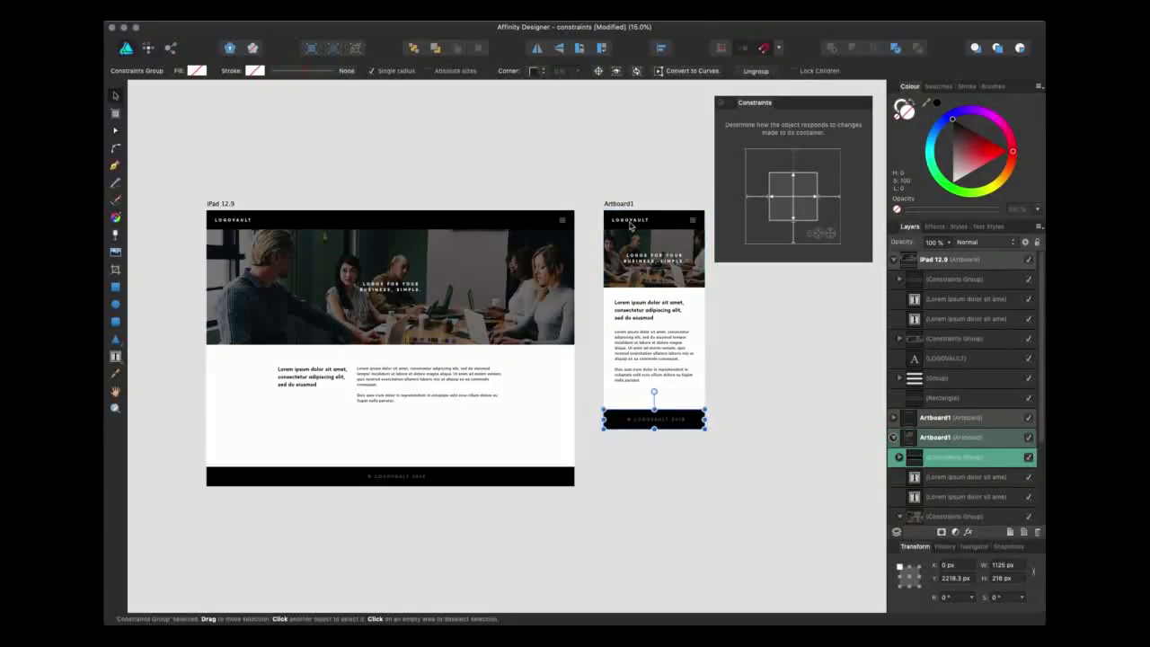
scroll(631, 222, right, 3)
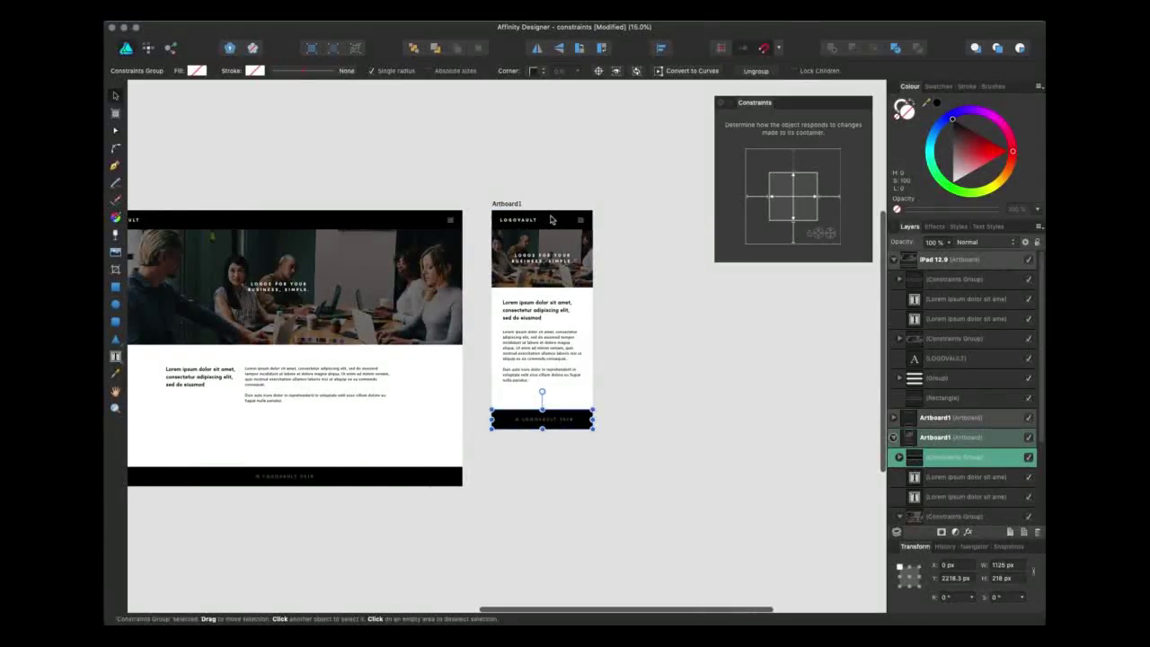
click(654, 247)
scroll(654, 247, left, 3)
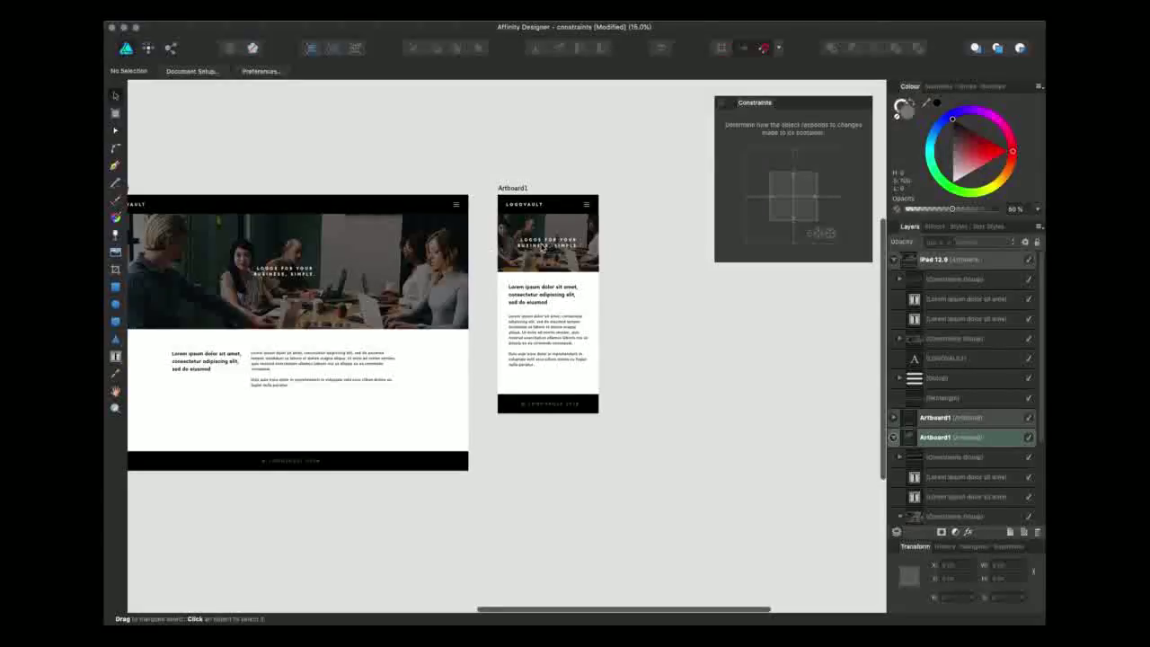
scroll(255, 279, right, 1)
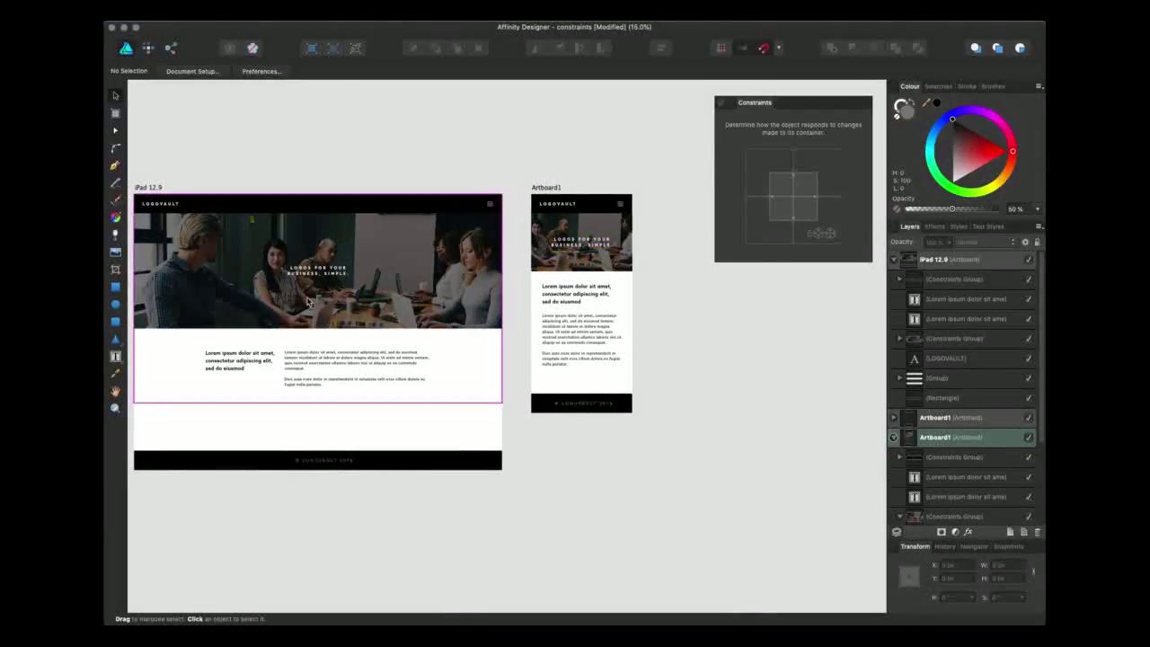